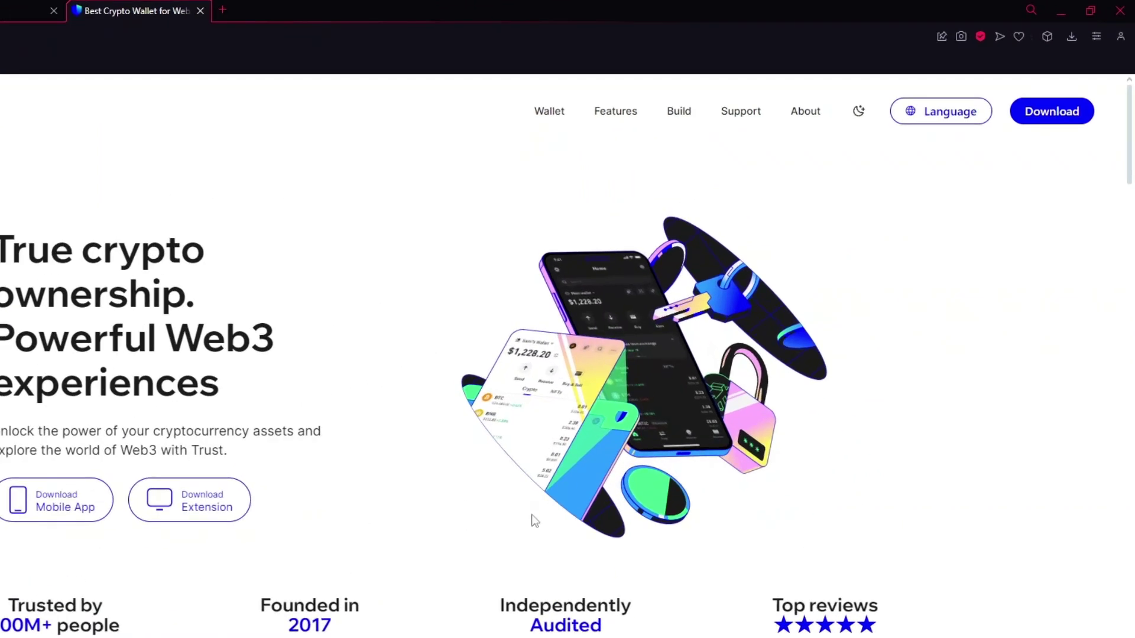
Launch Trust Wallet from Opera's extensions menu to show the $0.00 wallet
{"action": "left_click", "coordinate": [1046, 36]}
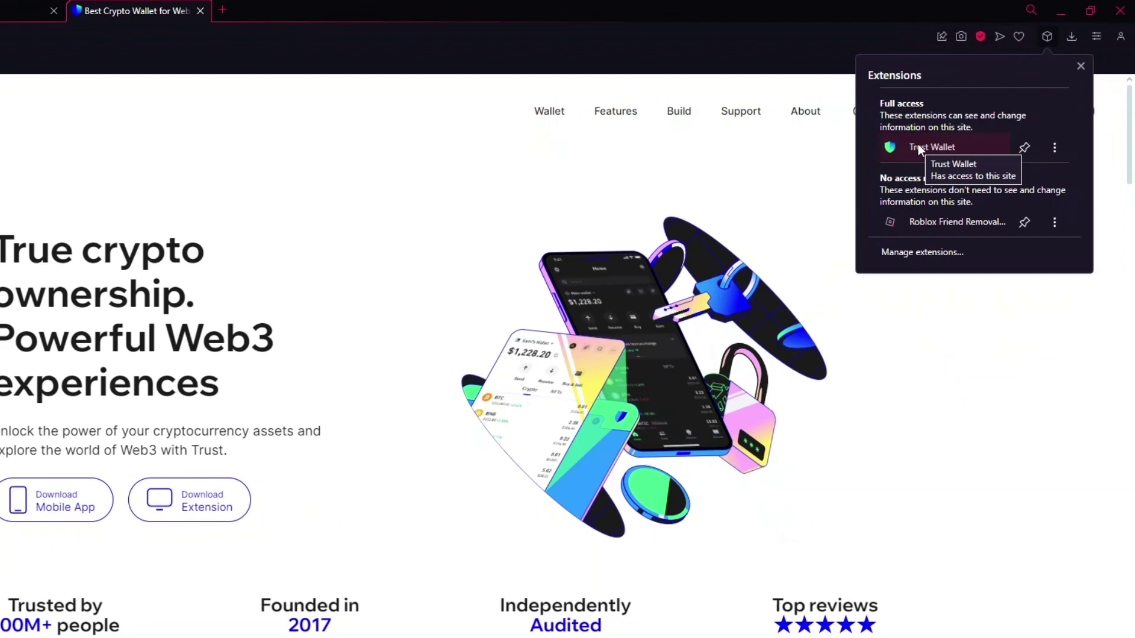
{"action": "left_click", "coordinate": [936, 147]}
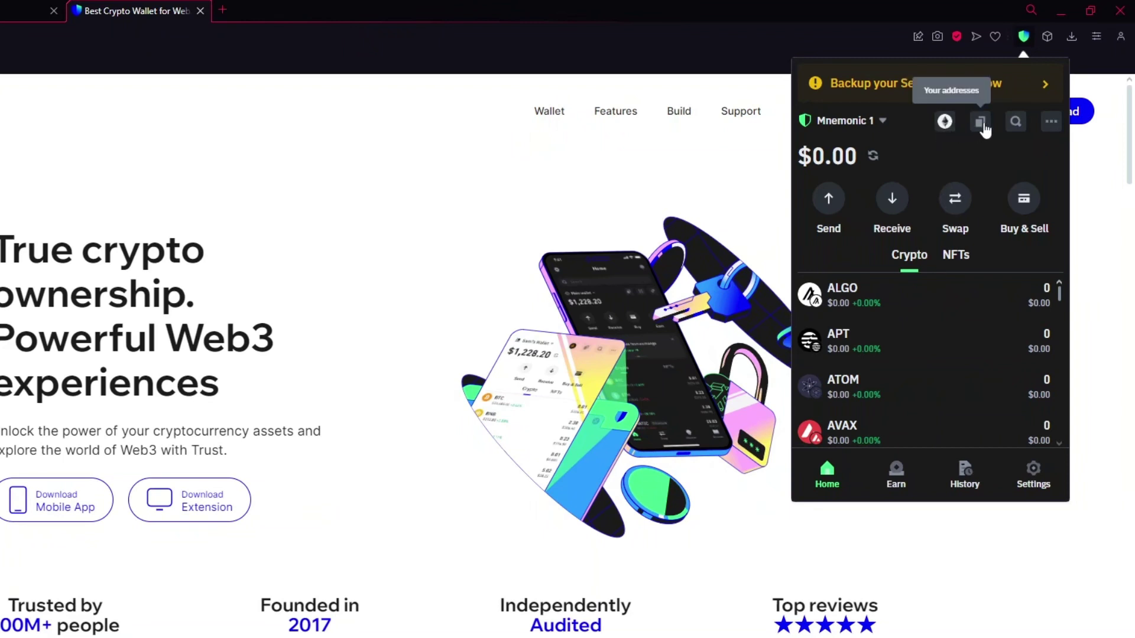
Open the network list beside the wallet name and browse to Smart Chain
{"action": "left_click", "coordinate": [943, 134]}
{"action": "left_click", "coordinate": [947, 133]}
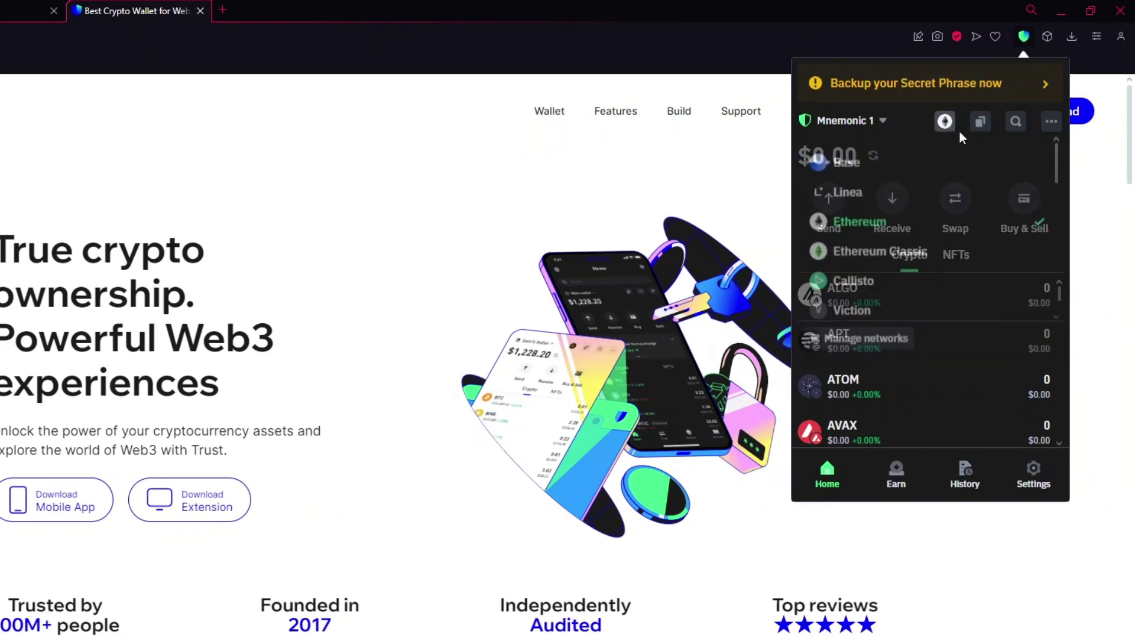
{"action": "left_click", "coordinate": [945, 125]}
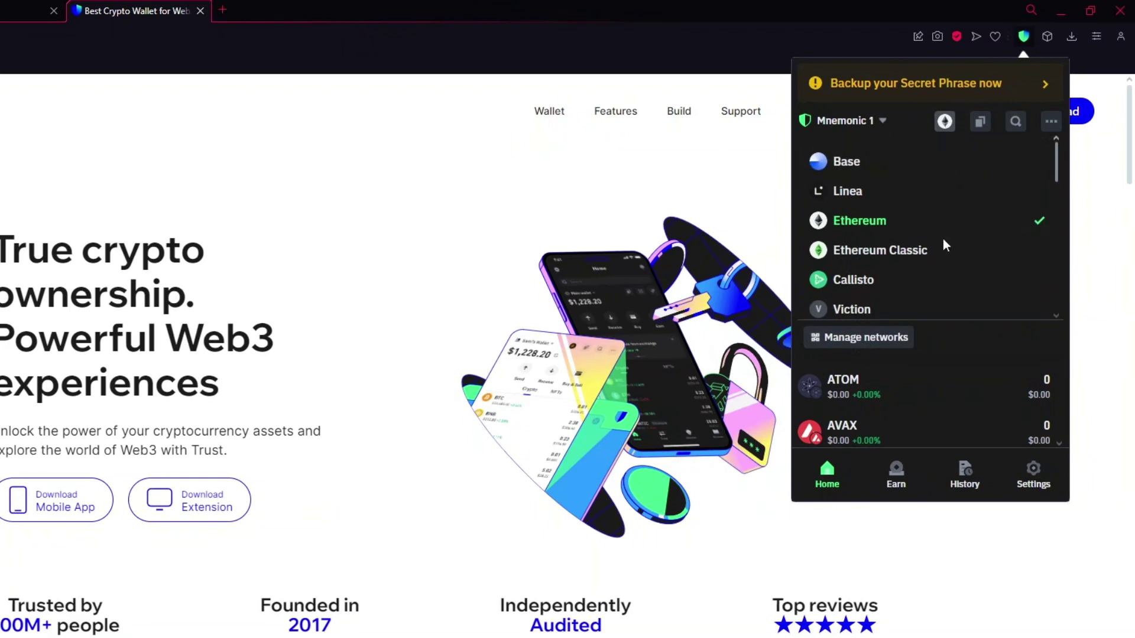
{"action": "scroll", "coordinate": [941, 245], "scroll_direction": "down", "scroll_amount": 3}
{"action": "scroll", "coordinate": [932, 263], "scroll_direction": "down", "scroll_amount": 3}
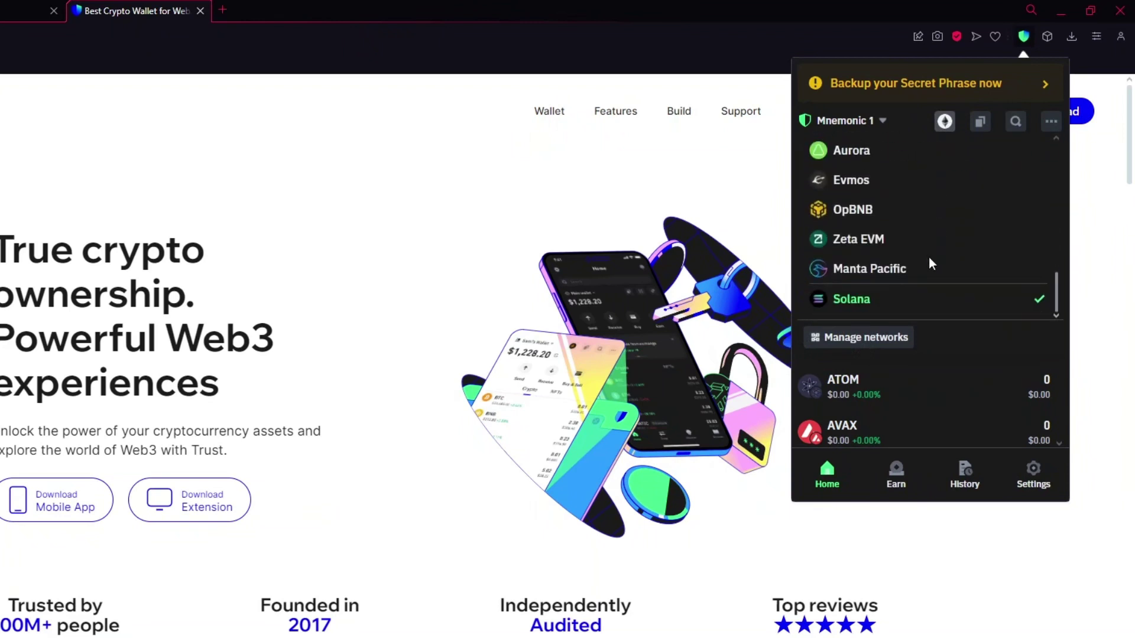
{"action": "scroll", "coordinate": [928, 259], "scroll_direction": "up", "scroll_amount": 5}
{"action": "scroll", "coordinate": [922, 262], "scroll_direction": "up", "scroll_amount": 1}
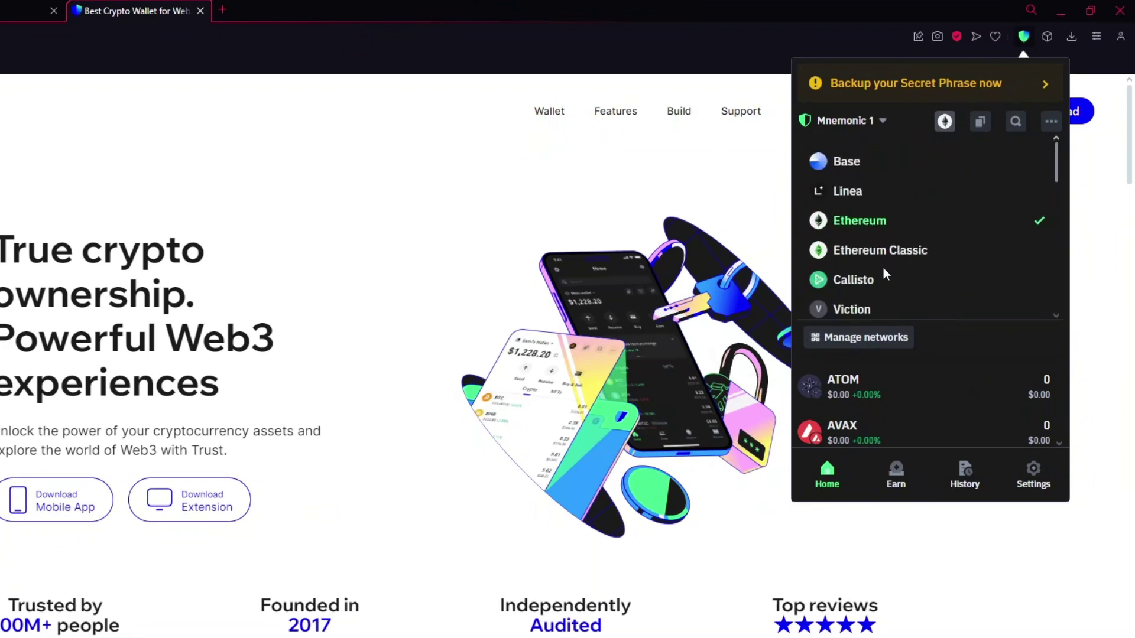
{"action": "scroll", "coordinate": [864, 200], "scroll_direction": "down", "scroll_amount": 1}
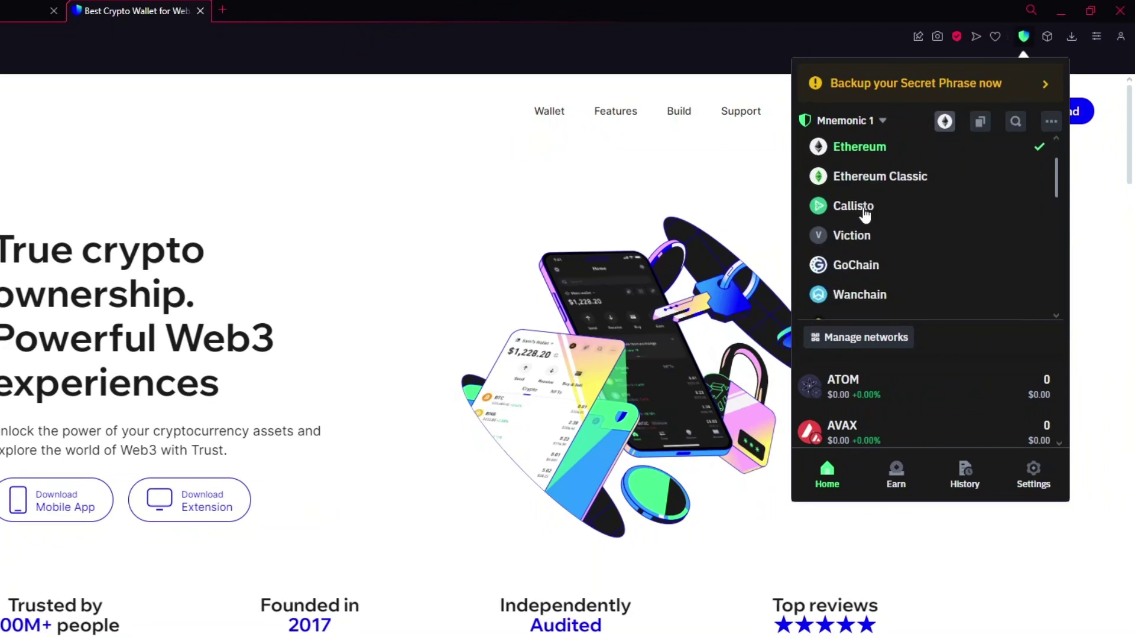
{"action": "scroll", "coordinate": [855, 246], "scroll_direction": "down", "scroll_amount": 2}
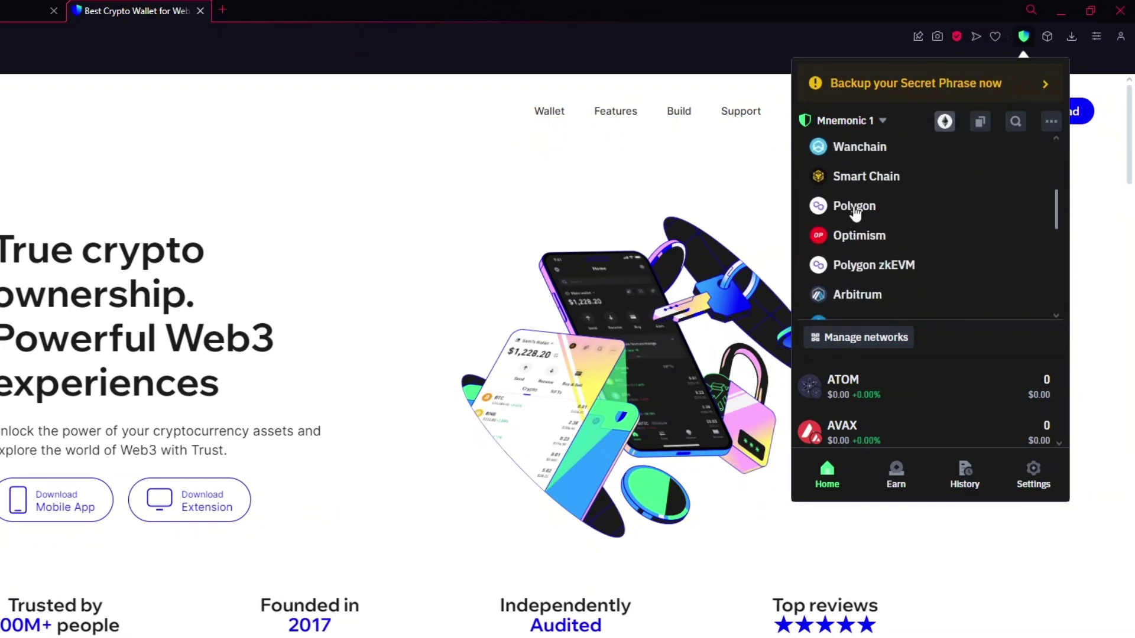
{"action": "scroll", "coordinate": [868, 246], "scroll_direction": "down", "scroll_amount": 2}
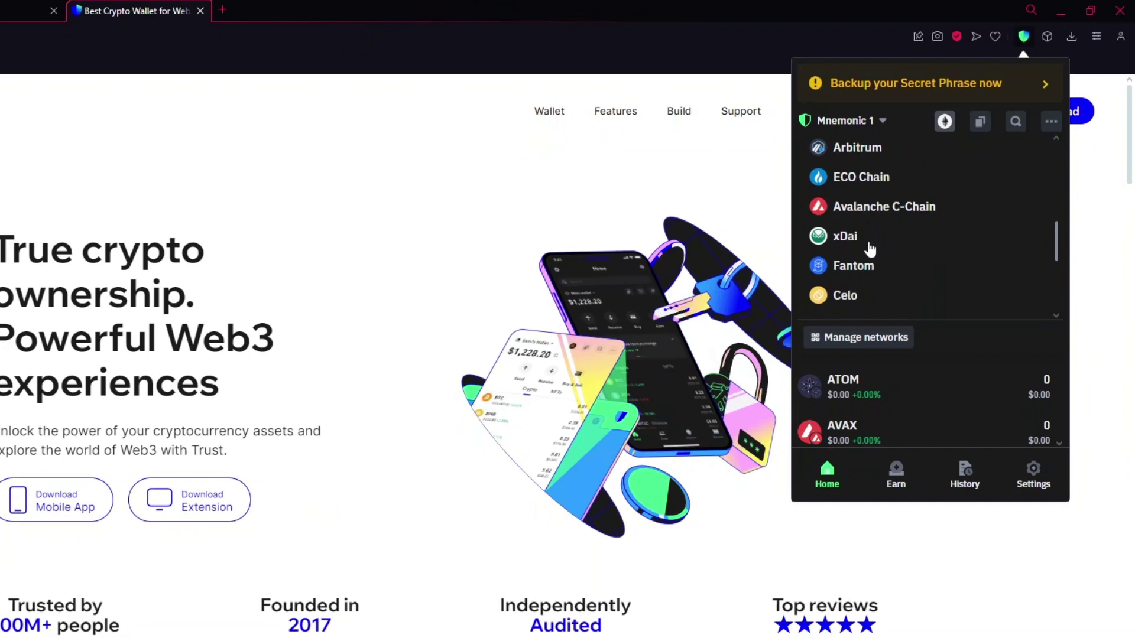
{"action": "scroll", "coordinate": [867, 246], "scroll_direction": "down", "scroll_amount": 2}
{"action": "scroll", "coordinate": [866, 250], "scroll_direction": "down", "scroll_amount": 1}
{"action": "scroll", "coordinate": [866, 251], "scroll_direction": "up", "scroll_amount": 2}
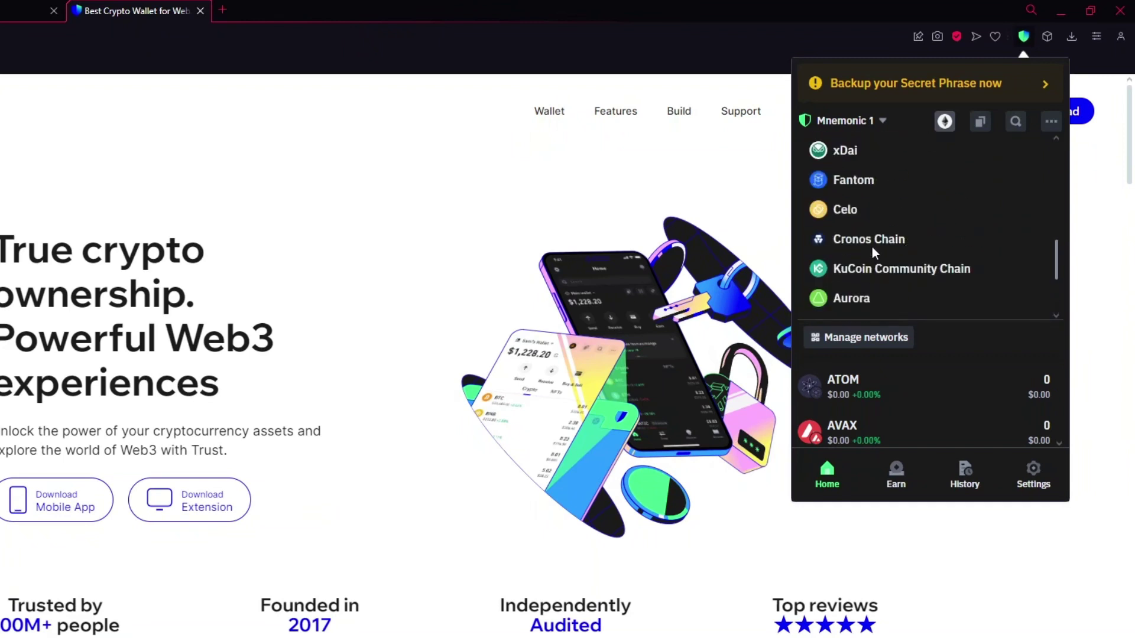
{"action": "scroll", "coordinate": [872, 248], "scroll_direction": "up", "scroll_amount": 2}
{"action": "scroll", "coordinate": [874, 255], "scroll_direction": "up", "scroll_amount": 2}
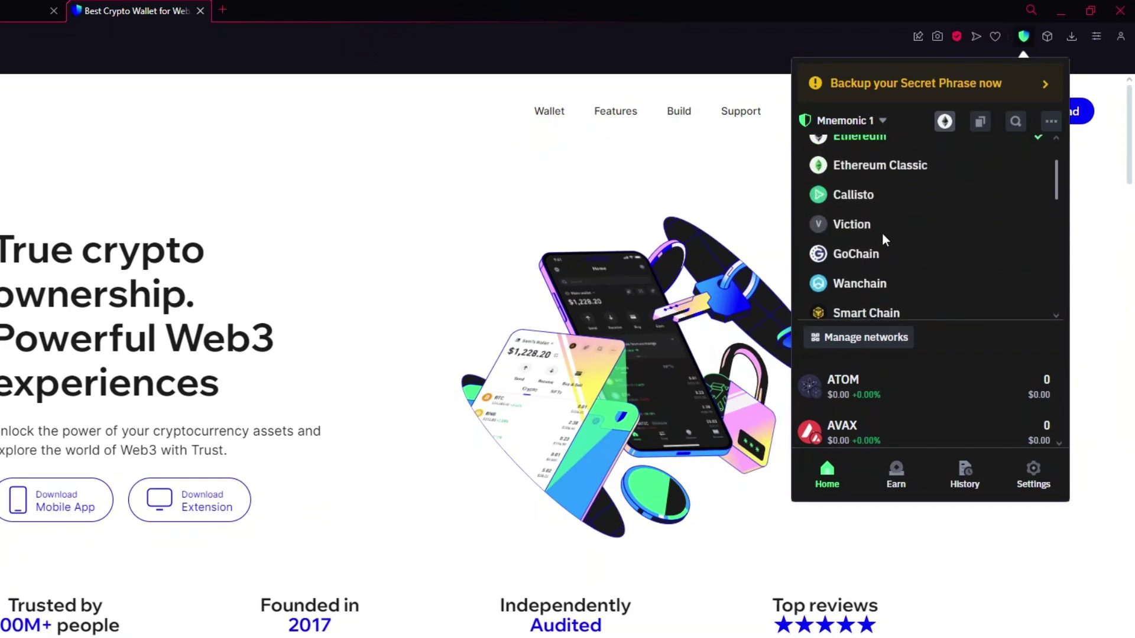
{"action": "scroll", "coordinate": [882, 234], "scroll_direction": "down", "scroll_amount": 1}
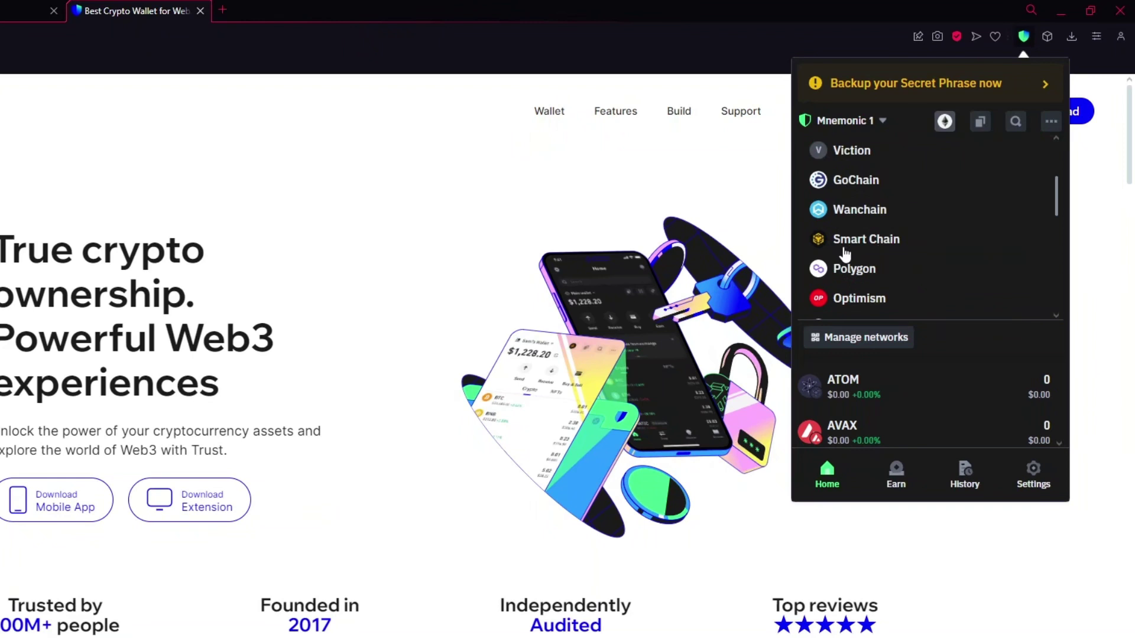
Select Smart Chain, then open the empty Add Custom Network form from Manage networks
{"action": "left_click", "coordinate": [844, 248]}
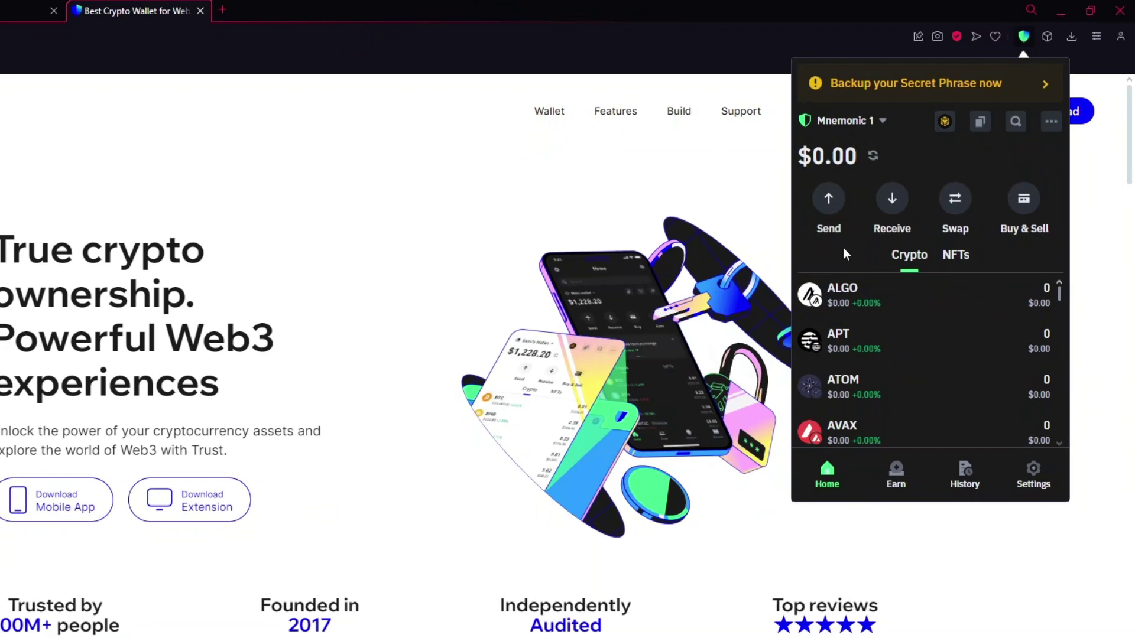
{"action": "left_click", "coordinate": [944, 121]}
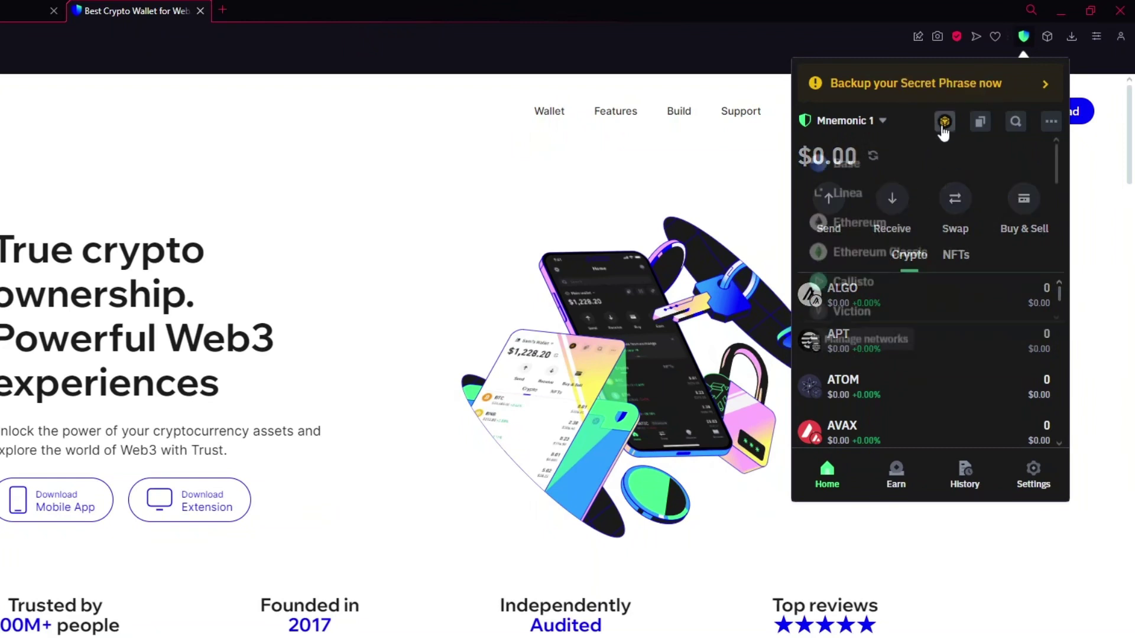
{"action": "scroll", "coordinate": [905, 251], "scroll_direction": "down", "scroll_amount": 5}
{"action": "scroll", "coordinate": [904, 253], "scroll_direction": "down", "scroll_amount": 5}
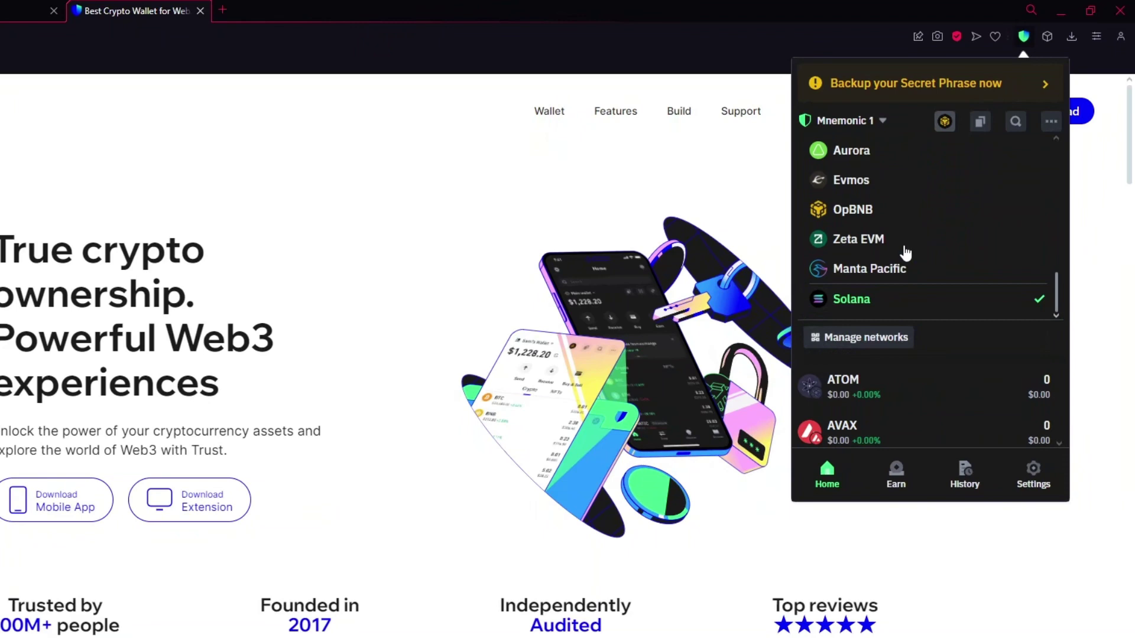
{"action": "scroll", "coordinate": [904, 253], "scroll_direction": "up", "scroll_amount": 10}
{"action": "scroll", "coordinate": [904, 257], "scroll_direction": "down", "scroll_amount": 1}
{"action": "scroll", "coordinate": [904, 266], "scroll_direction": "down", "scroll_amount": 2}
{"action": "left_click", "coordinate": [859, 339]}
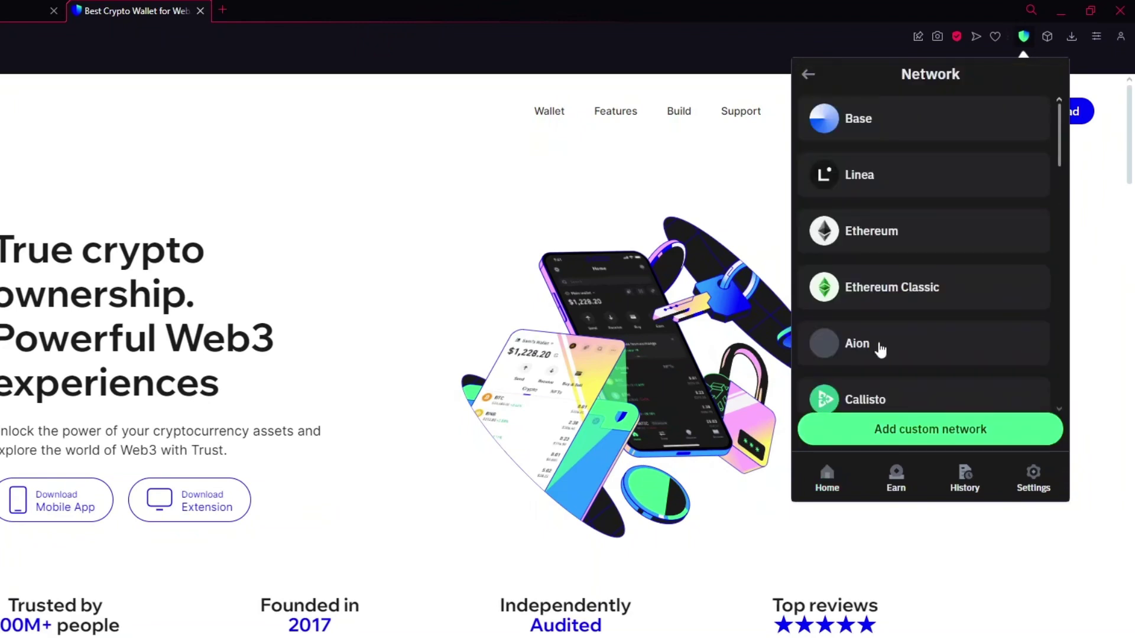
{"action": "scroll", "coordinate": [877, 345], "scroll_direction": "down", "scroll_amount": 5}
{"action": "scroll", "coordinate": [896, 390], "scroll_direction": "down", "scroll_amount": 10}
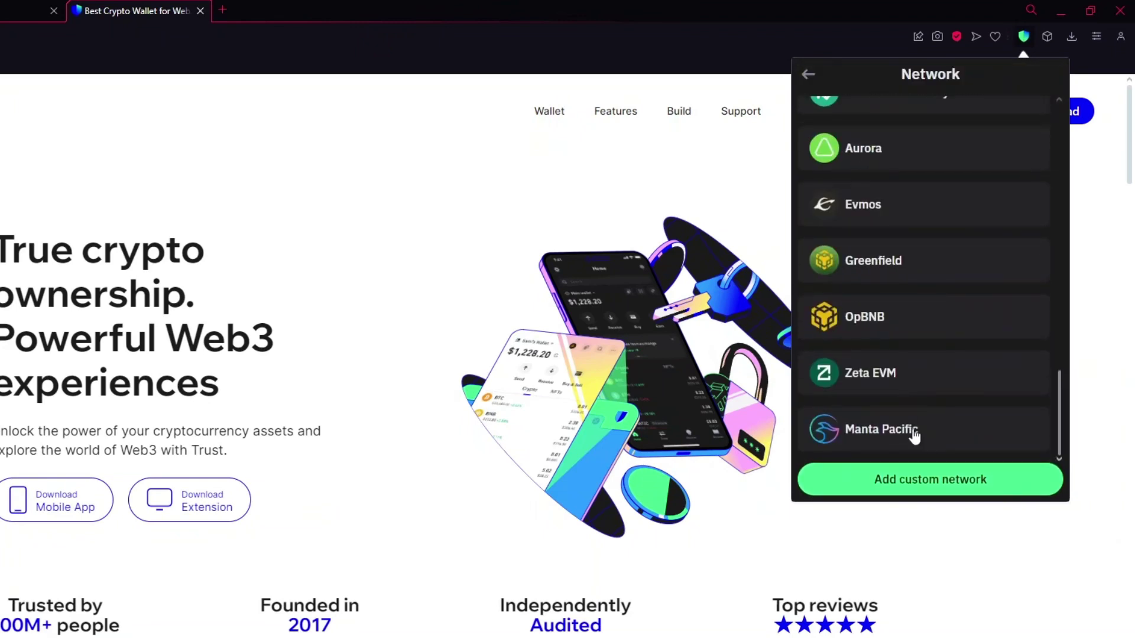
{"action": "left_click", "coordinate": [920, 479]}
{"action": "scroll", "coordinate": [643, 333], "scroll_direction": "down", "scroll_amount": 1}
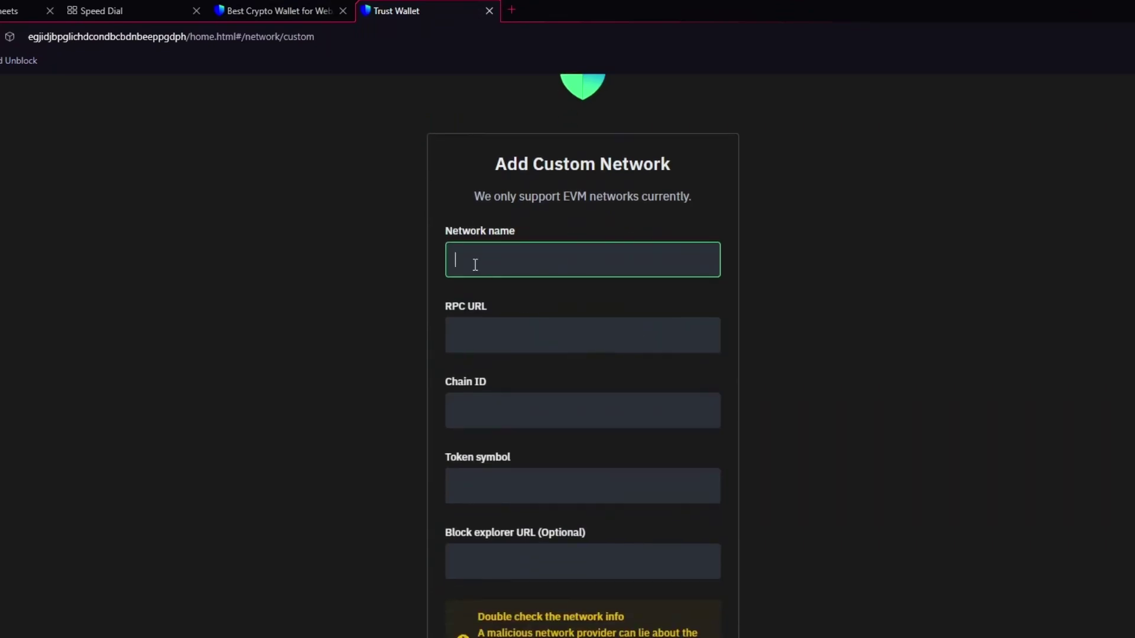
{"action": "left_click_drag", "start_coordinate": [446, 232], "coordinate": [509, 246]}
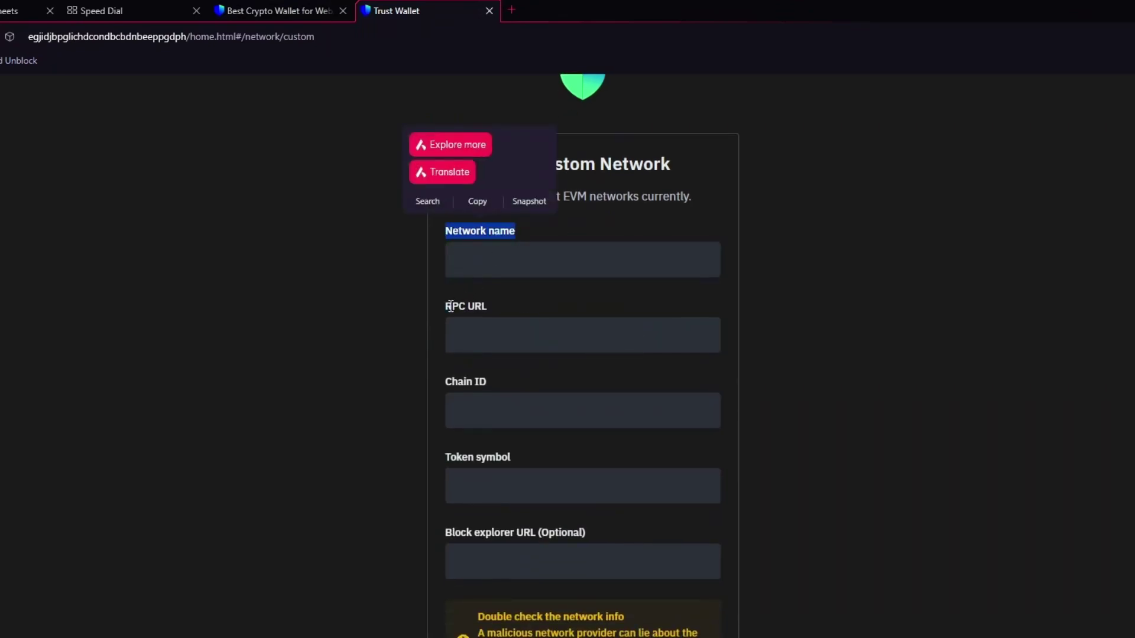
{"action": "left_click_drag", "start_coordinate": [446, 306], "coordinate": [488, 311]}
{"action": "left_click_drag", "start_coordinate": [446, 381], "coordinate": [488, 384]}
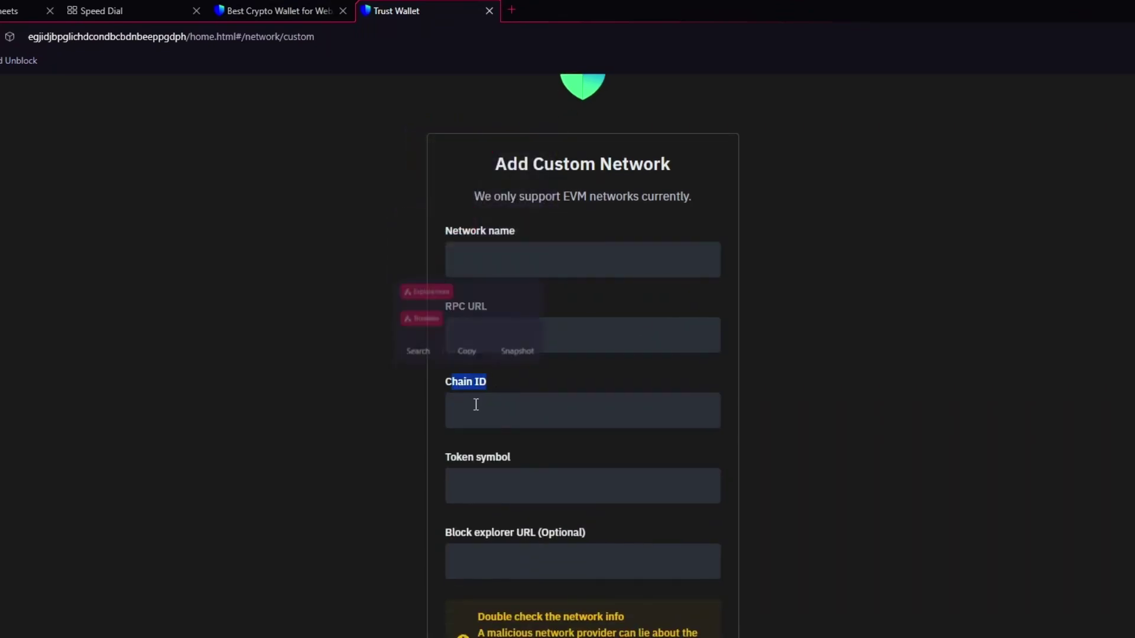
{"action": "left_click_drag", "start_coordinate": [446, 457], "coordinate": [512, 459]}
{"action": "left_click_drag", "start_coordinate": [439, 456], "coordinate": [541, 451]}
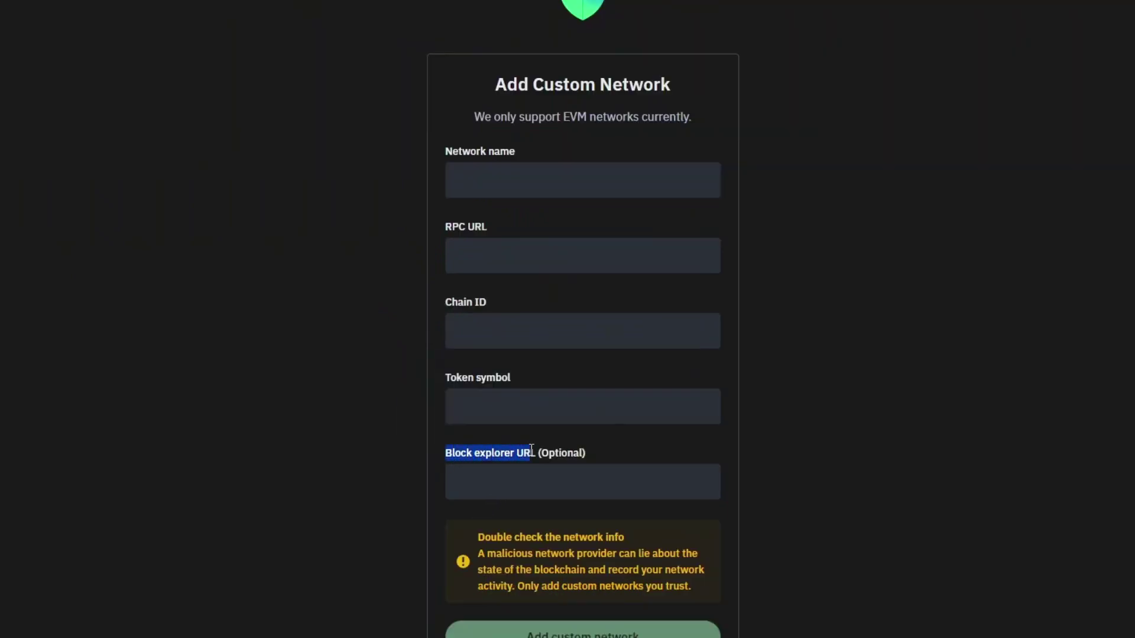
{"action": "left_click", "coordinate": [542, 450]}
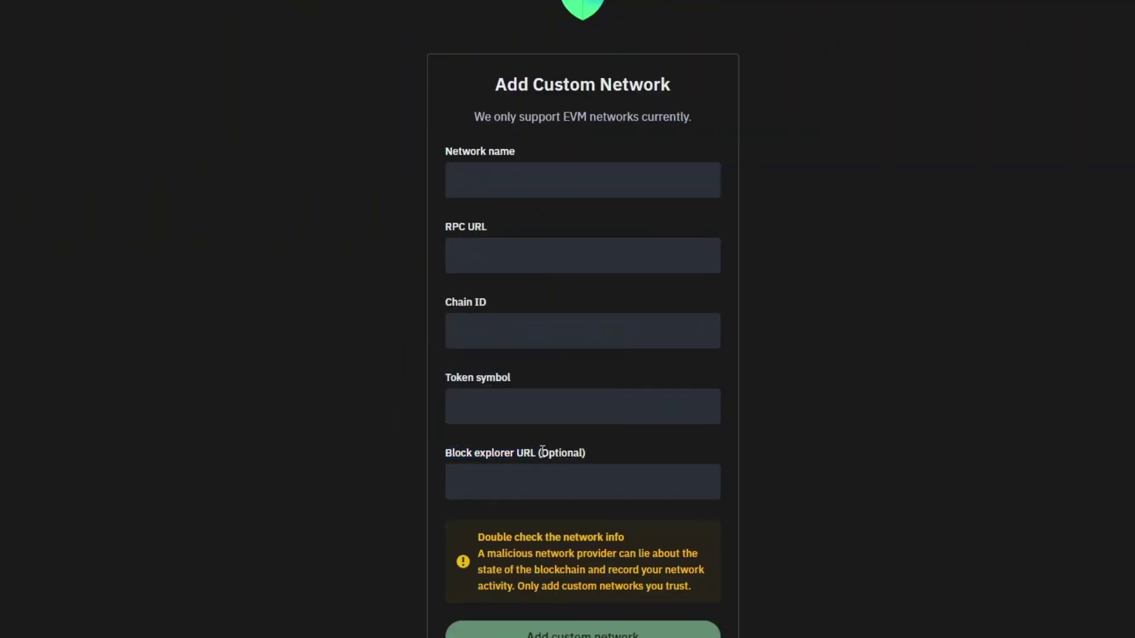